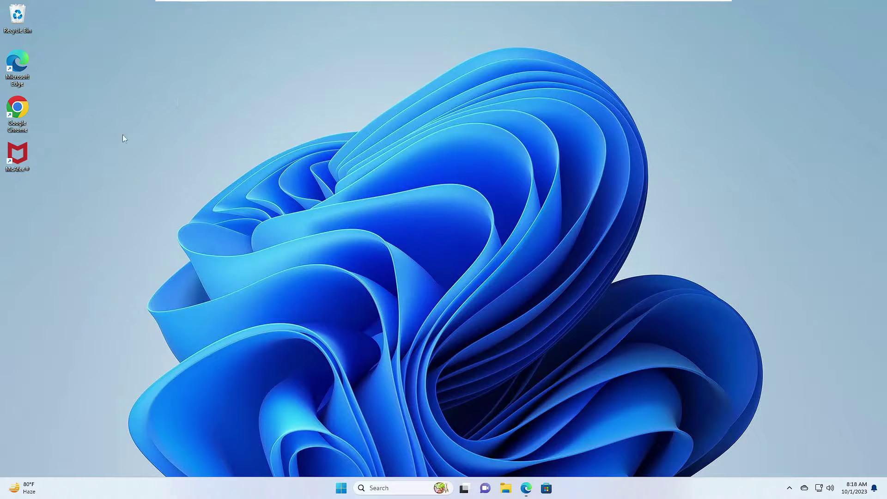
Step: Launch Google Chrome and go to its Manage Extensions page
double_click(20, 109)
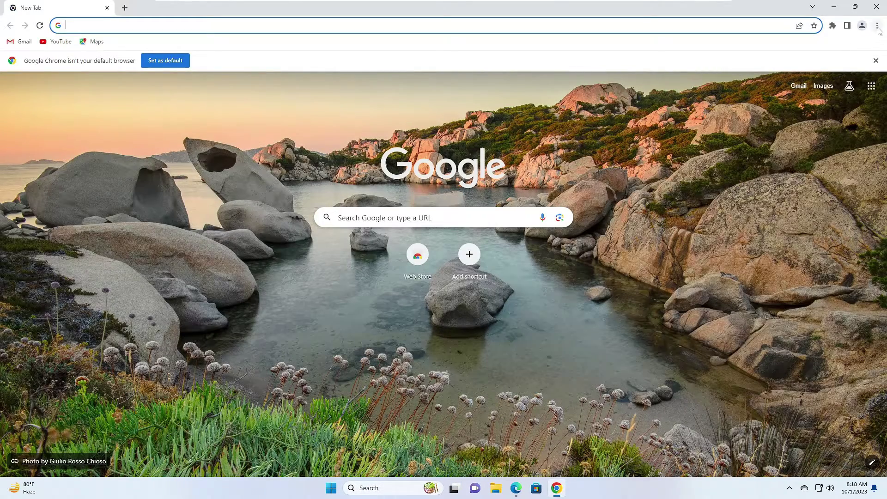
left_click(877, 28)
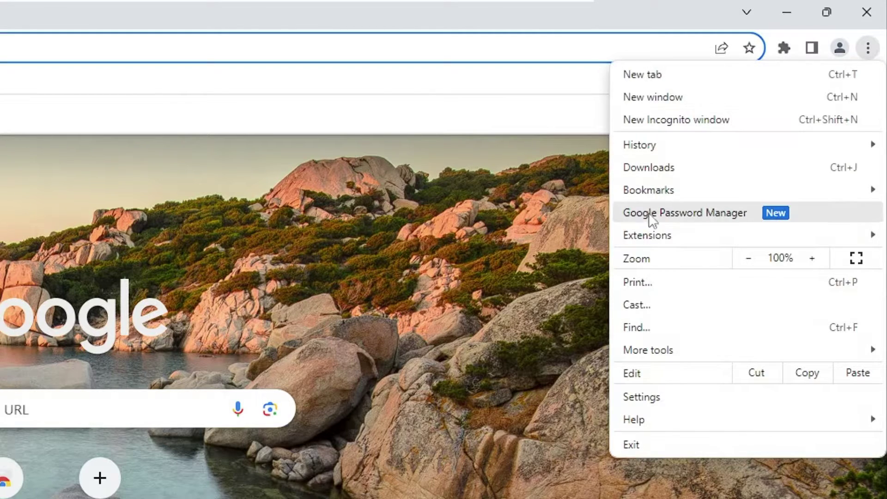
mouse_move(660, 241)
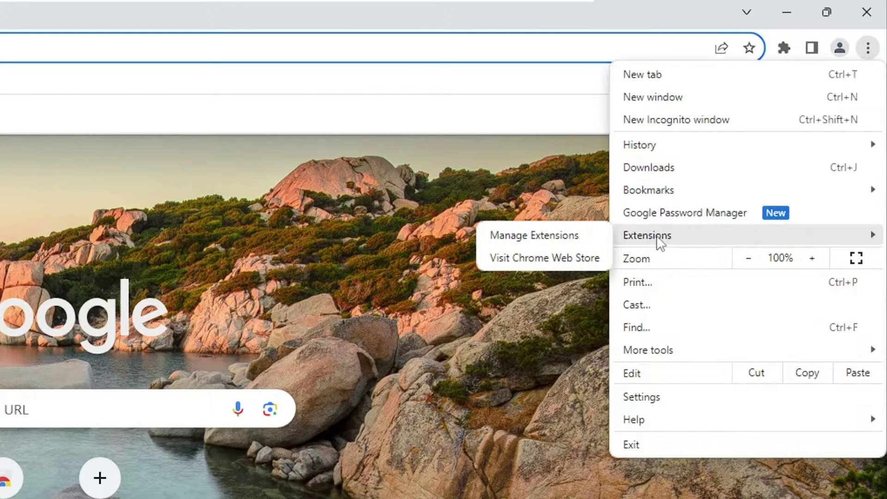
left_click(547, 234)
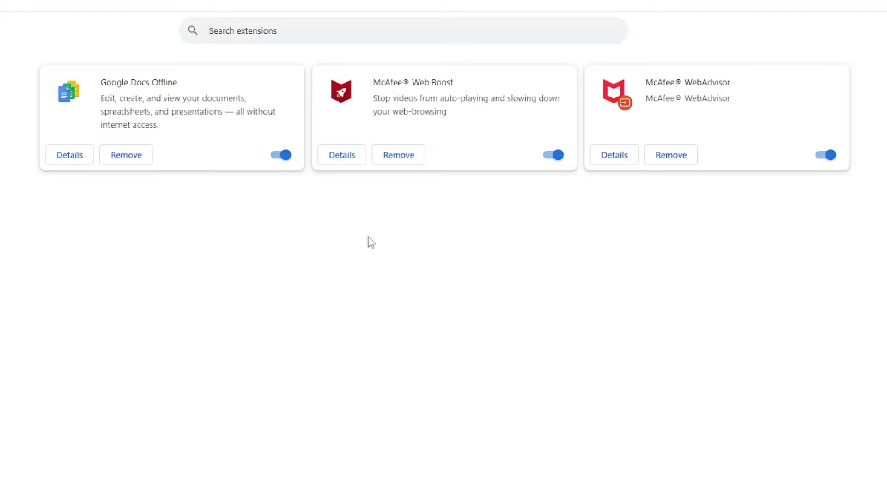
Step: Remove McAfee Web Boost and McAfee WebAdvisor, confirming each removal
left_click(406, 165)
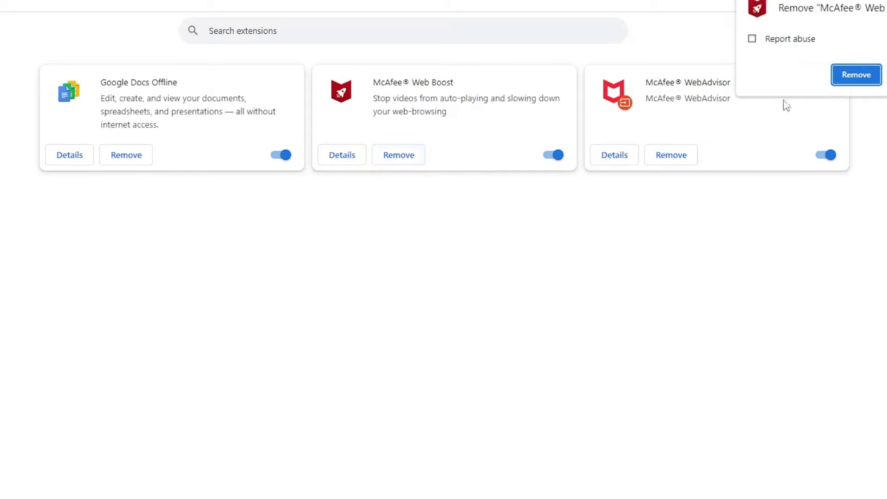
left_click(855, 75)
left_click(398, 155)
left_click(855, 76)
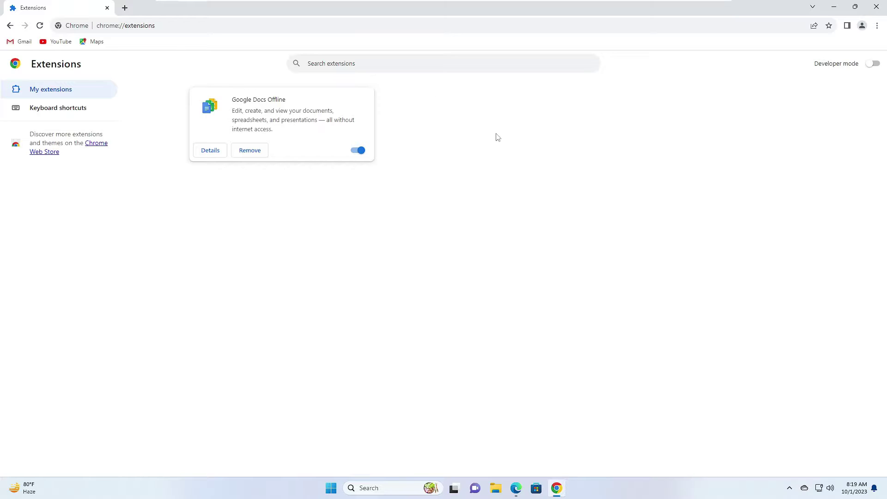
left_click(878, 27)
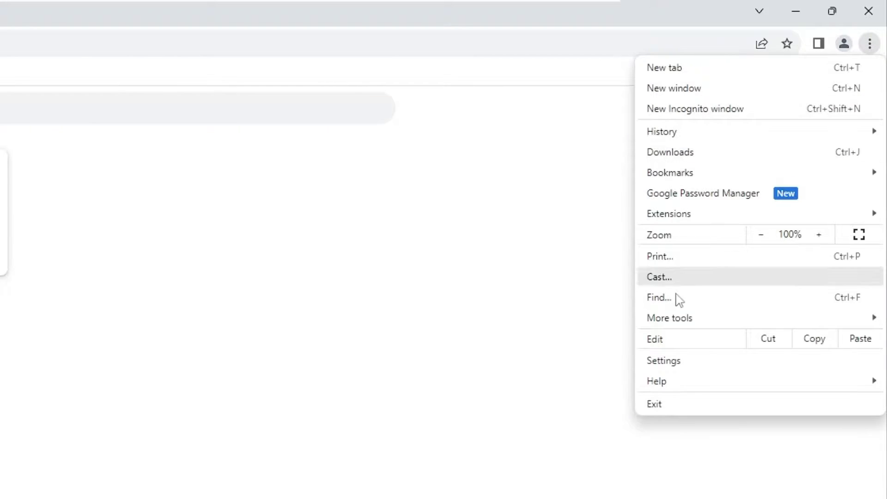
Step: Set Chrome's Notifications site setting to 'Don't allow sites to send notifications', with no site exceptions
left_click(676, 367)
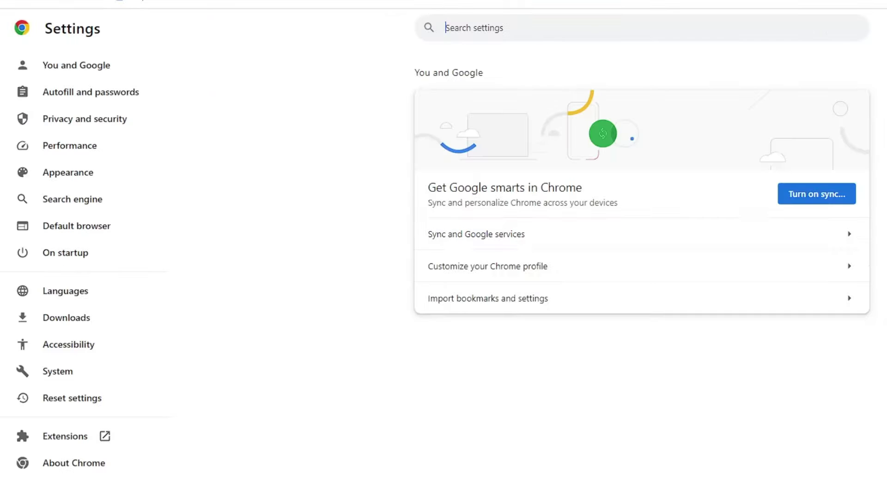
left_click(69, 123)
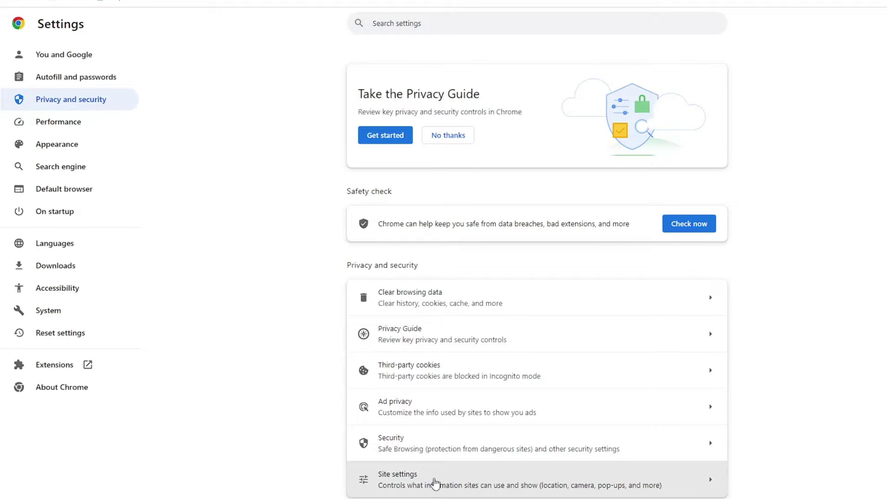
left_click(435, 483)
scroll(434, 481, "down", 2)
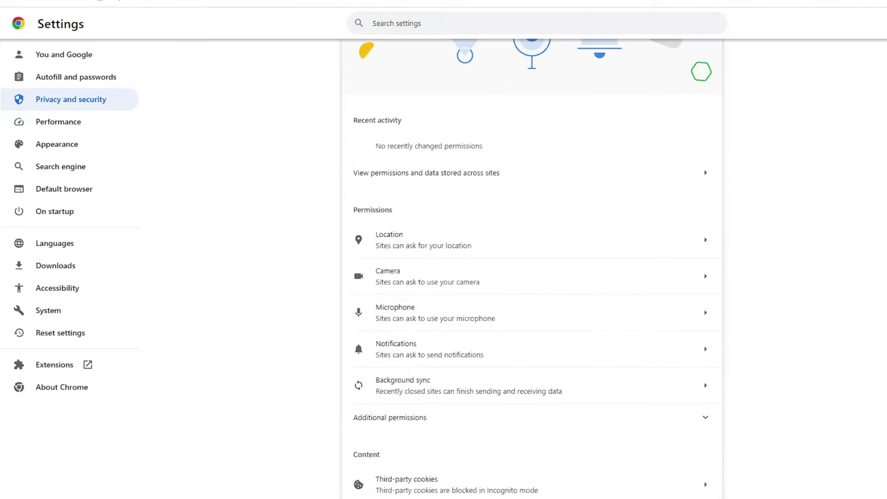
left_click(410, 358)
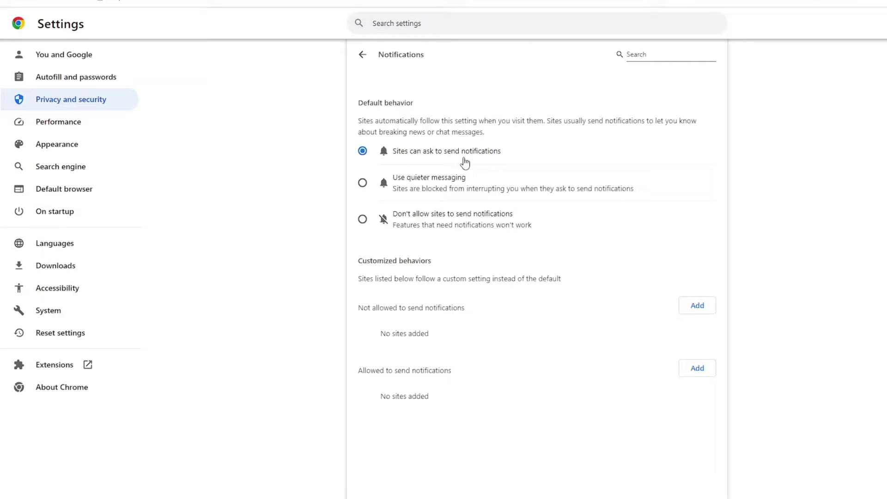
left_click(364, 223)
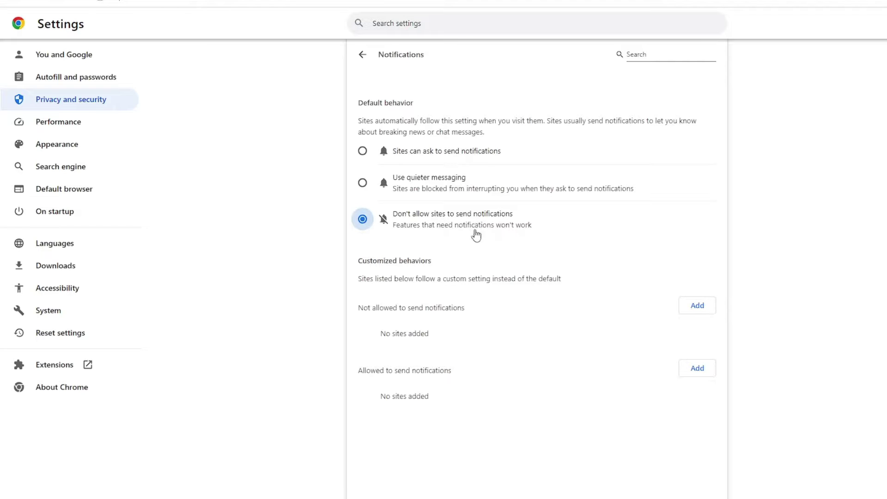
left_click(696, 309)
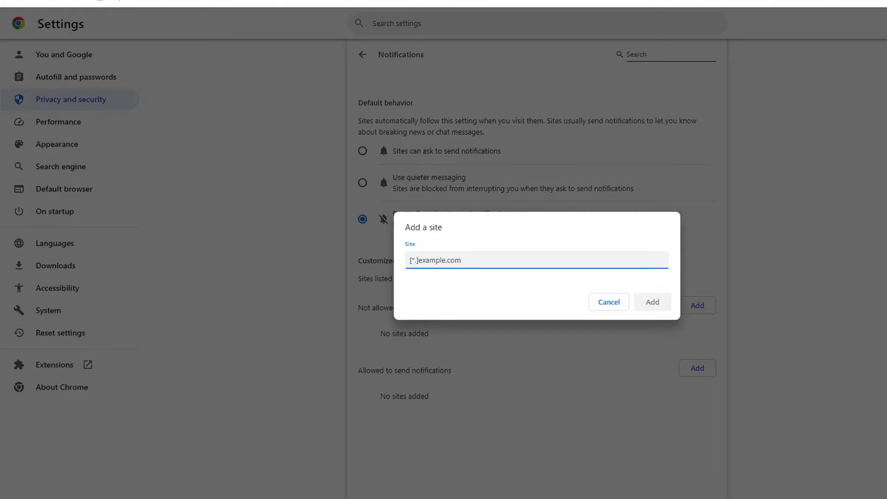
key("Escape")
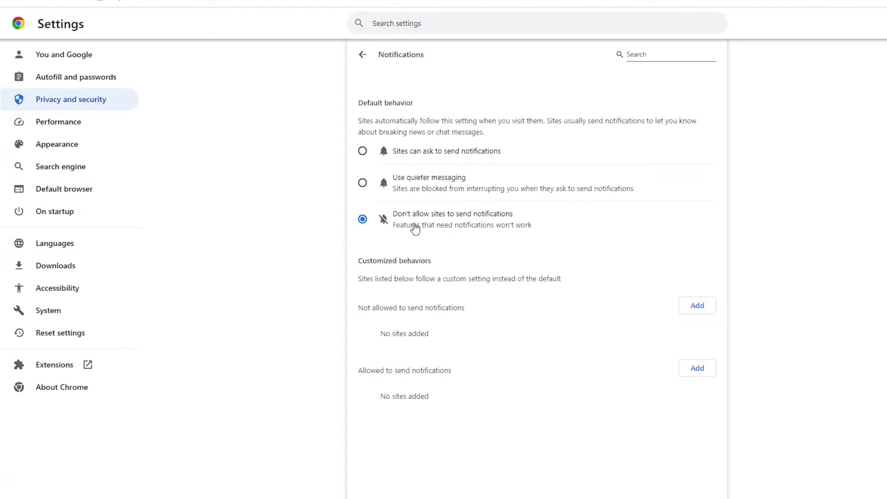
Step: In Chrome's Clear browsing data Advanced options, set the time range to All time
left_click(367, 64)
left_click(367, 64)
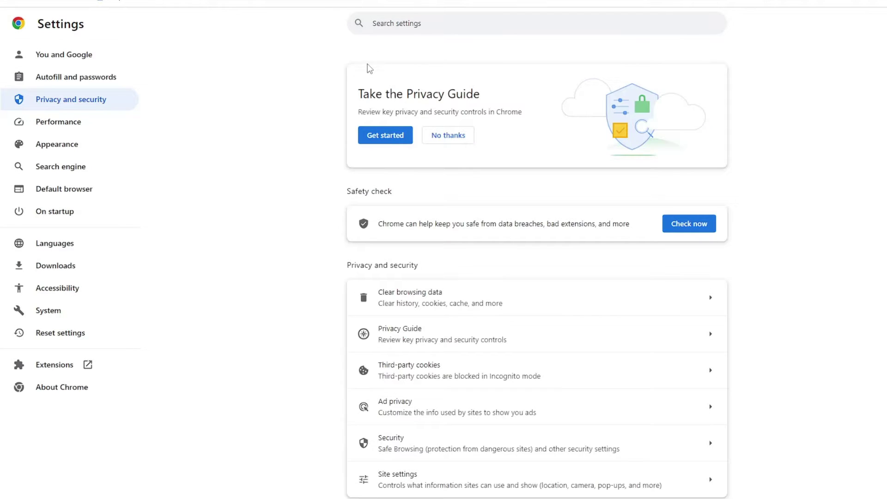
left_click(460, 305)
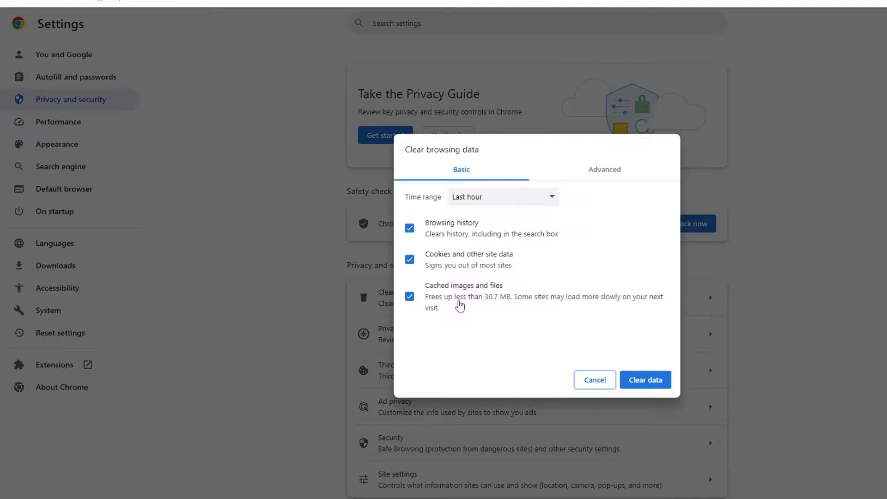
left_click(593, 171)
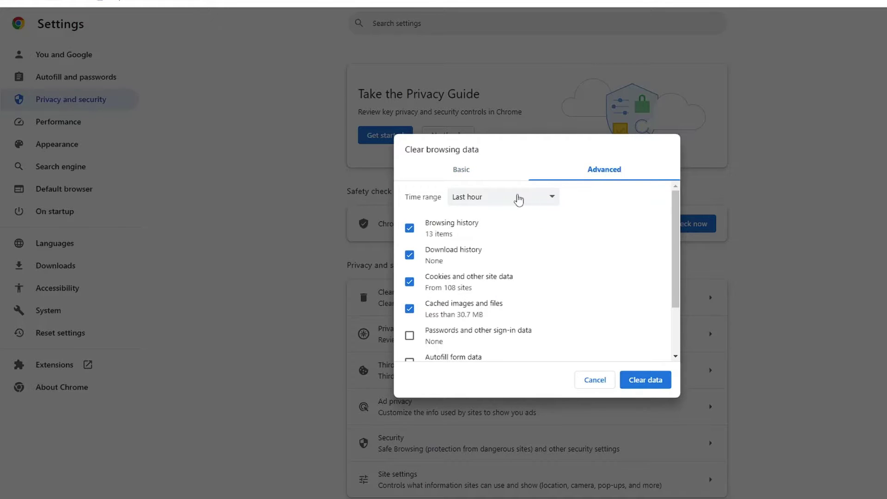
left_click(518, 200)
left_click(483, 253)
Step: Tick Site settings and Hosted app data, leave passwords and autofill unchecked, and clear the data
scroll(462, 277, "down", 2)
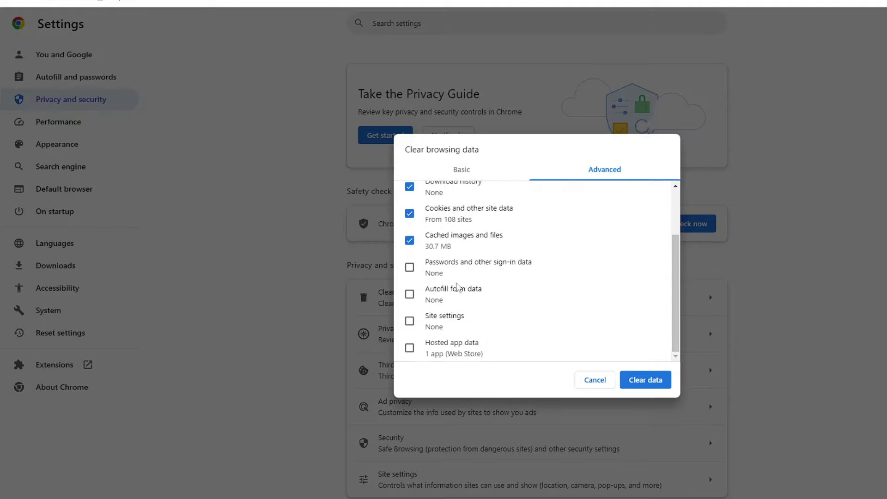
left_click(410, 267)
left_click(409, 294)
left_click(409, 268)
left_click(409, 294)
left_click(409, 321)
left_click(410, 347)
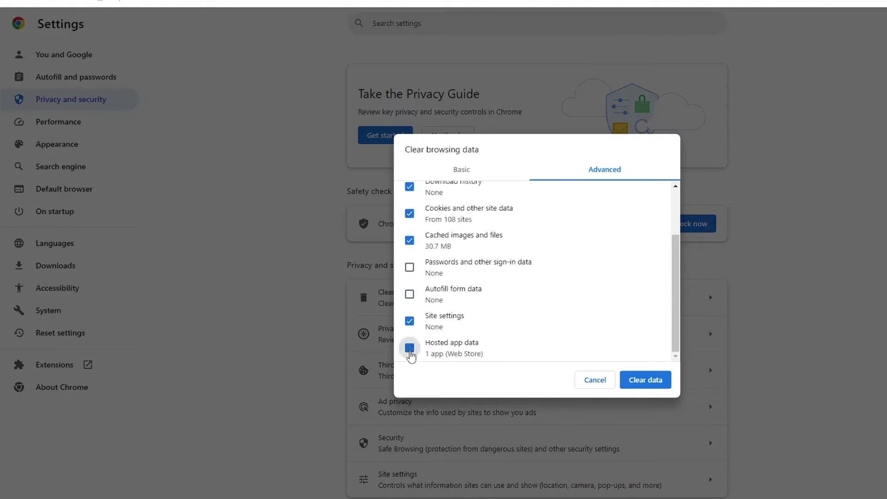
left_click(645, 388)
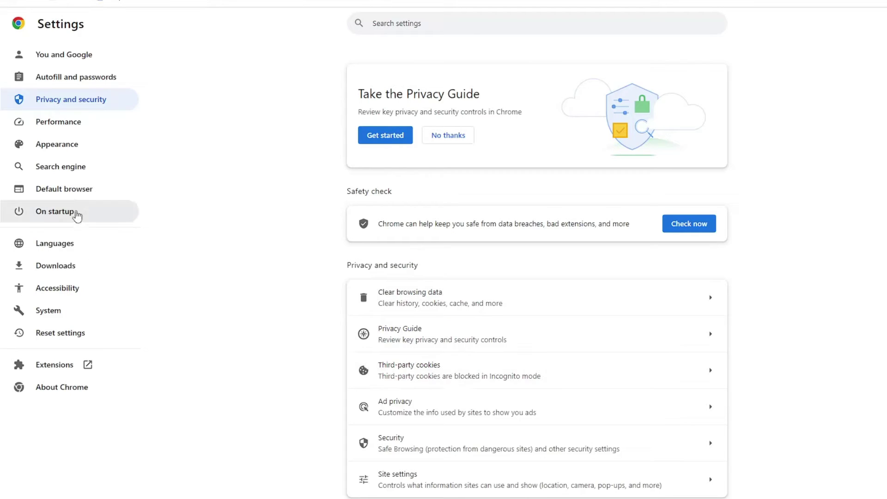
Step: Reset Chrome's settings to their original defaults and close the Chrome window
left_click(57, 336)
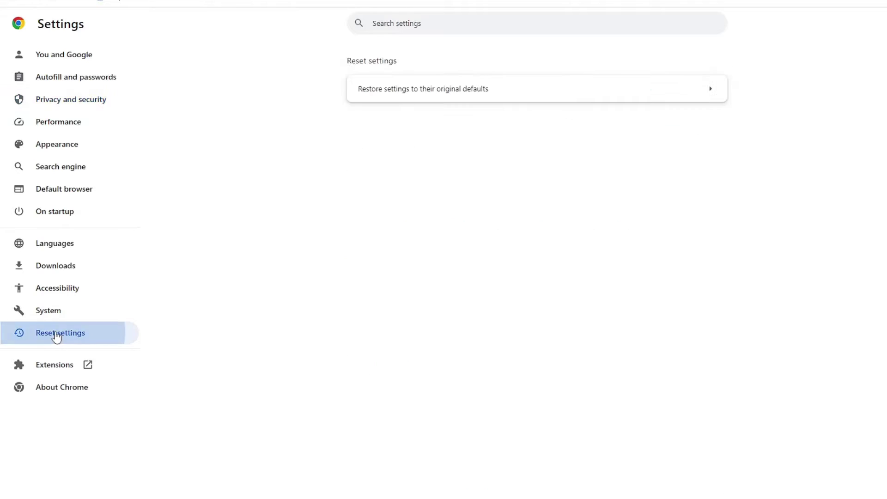
left_click(396, 93)
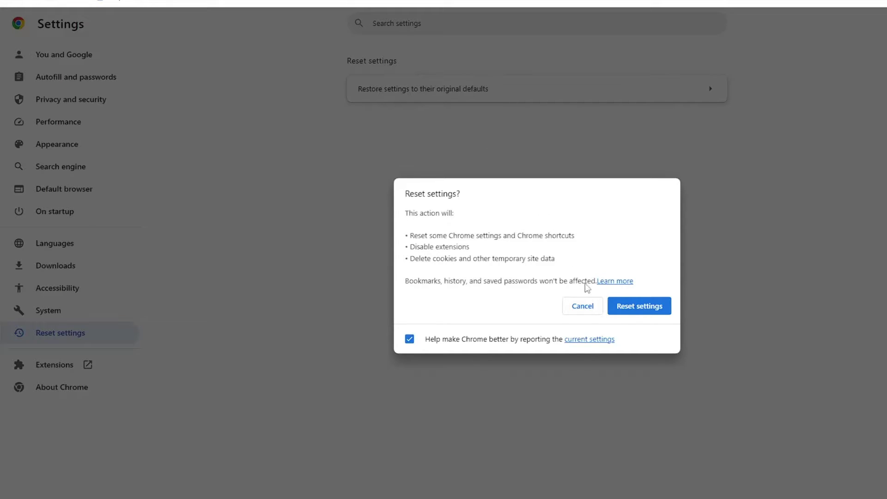
left_click(637, 312)
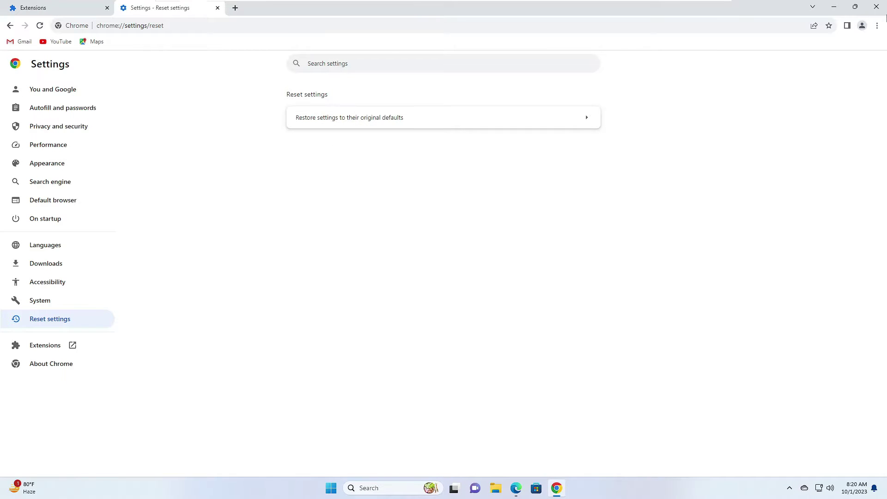
left_click(876, 7)
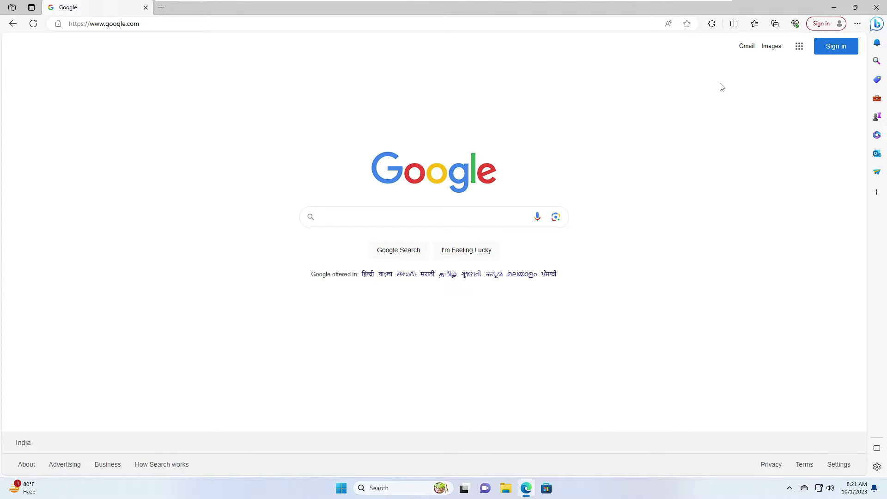
Step: Remove McAfee Web Boost from Edge's Manage Extensions page, leaving only Google Docs Offline
left_click(858, 23)
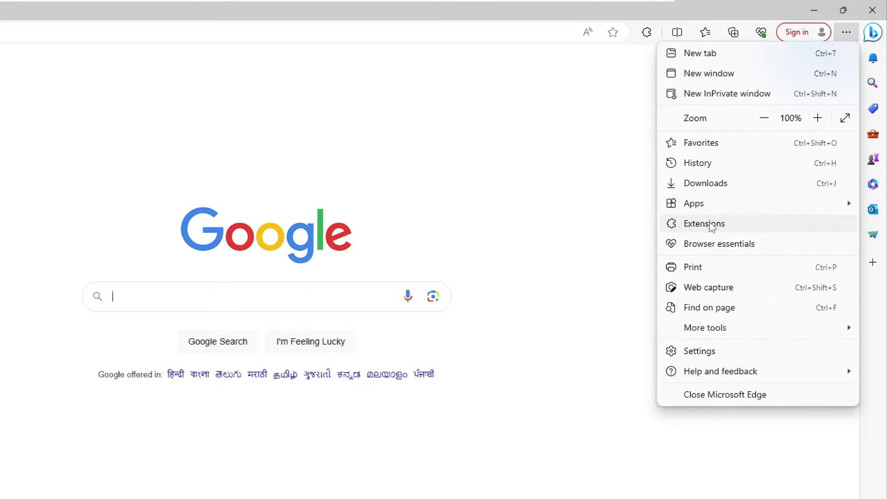
left_click(712, 225)
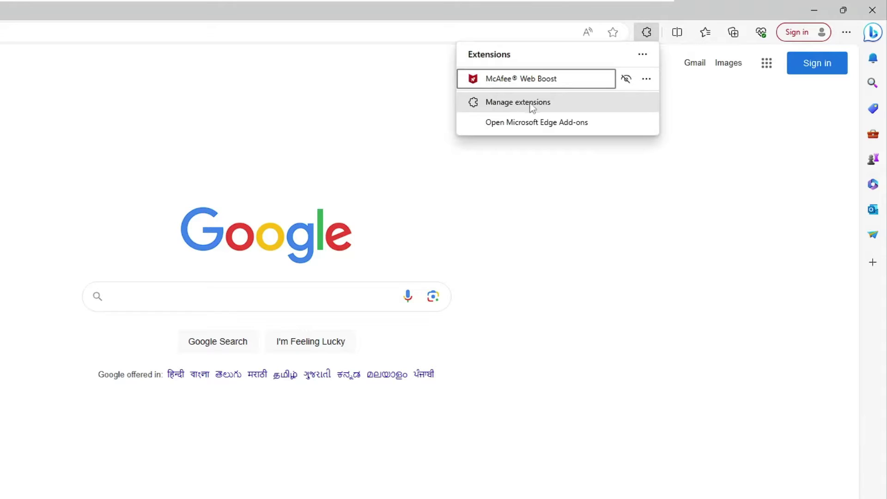
left_click(516, 105)
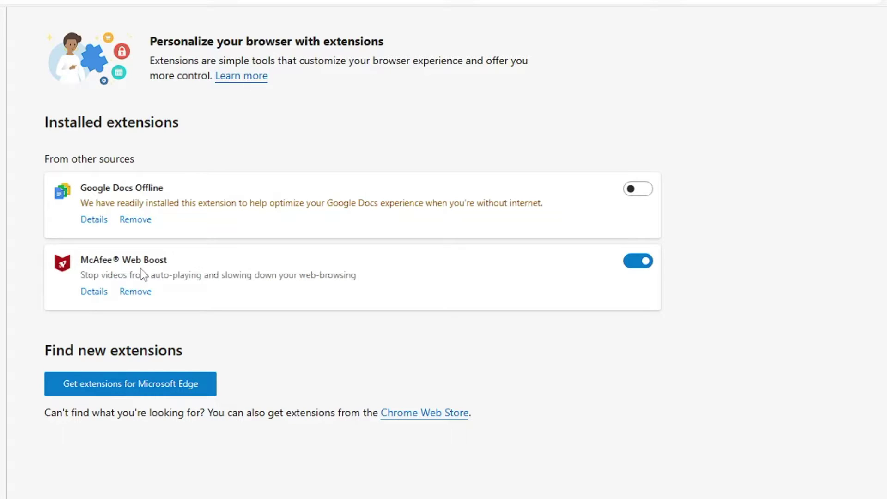
left_click(137, 291)
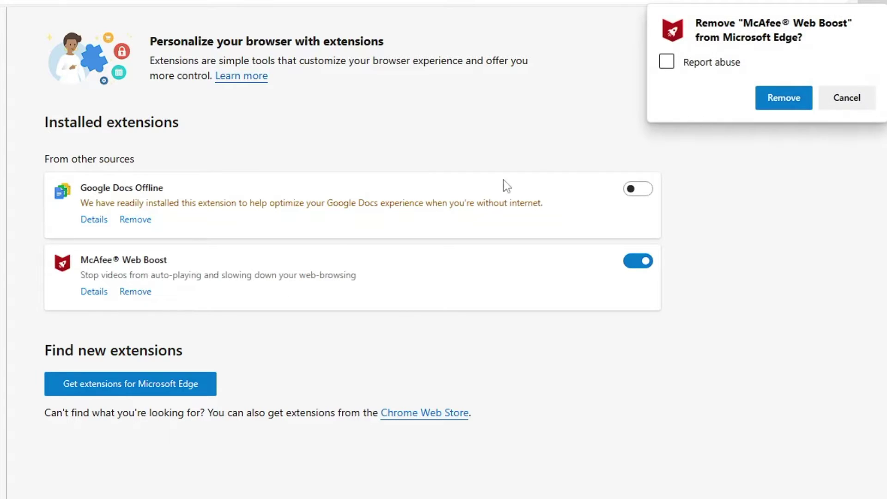
left_click(784, 97)
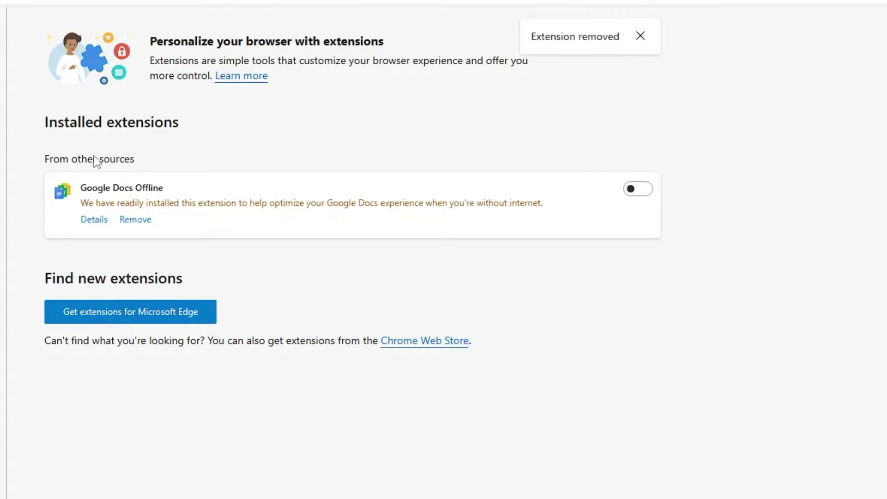
left_click(858, 23)
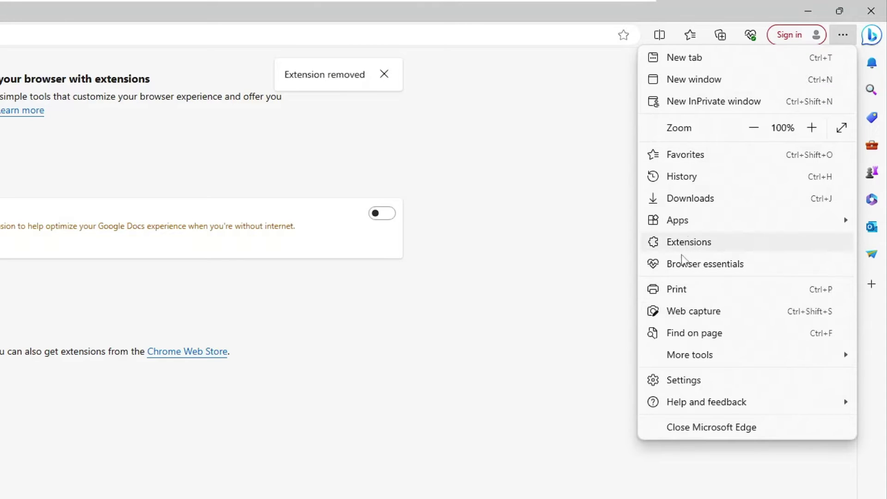
Step: Clear Edge's browsing data for All time from Privacy, search, and services
left_click(677, 387)
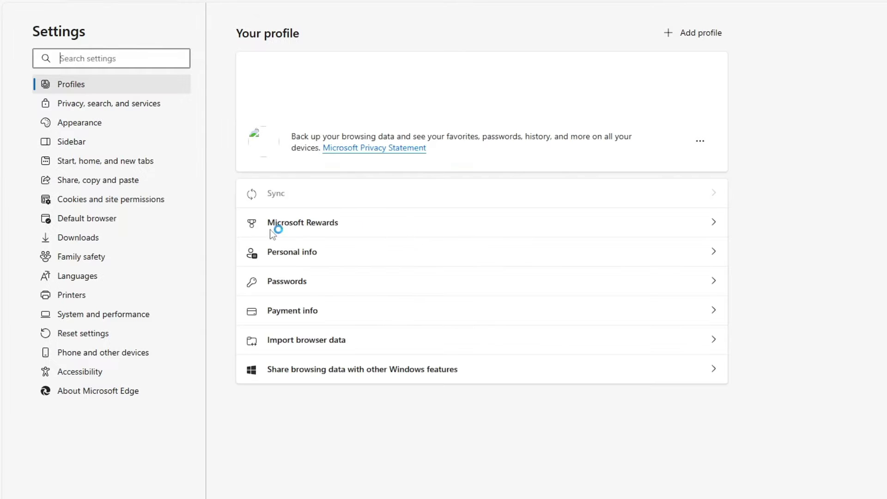
left_click(88, 111)
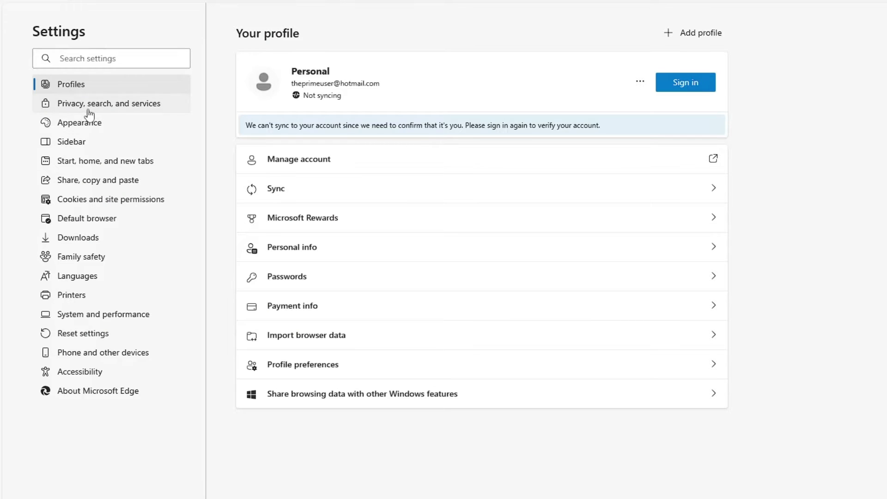
scroll(369, 319, "down", 5)
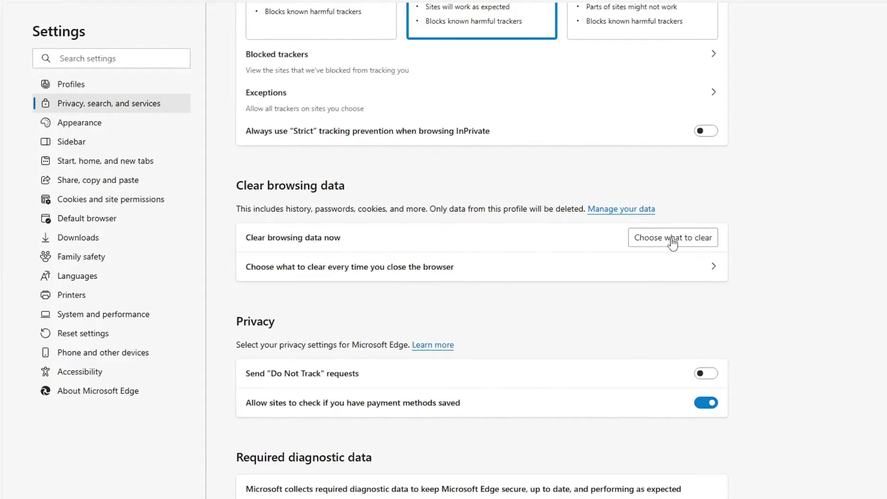
left_click(644, 238)
left_click(523, 216)
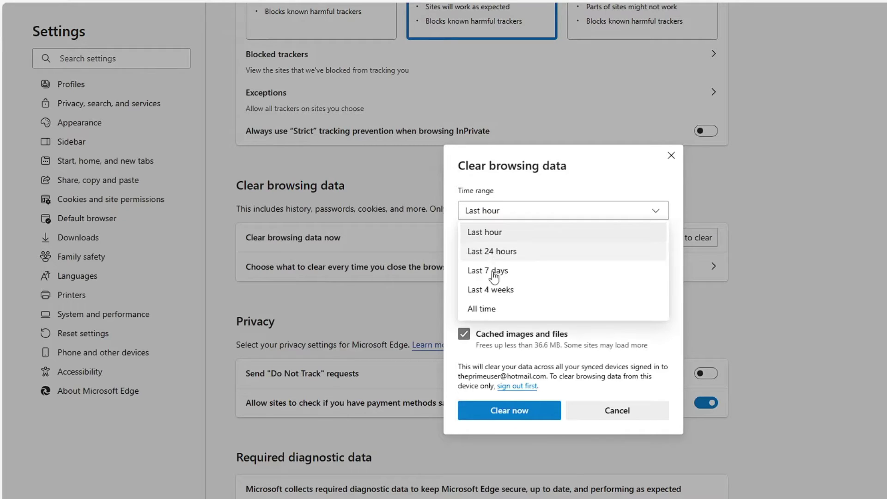
left_click(467, 305)
scroll(497, 309, "down", 2)
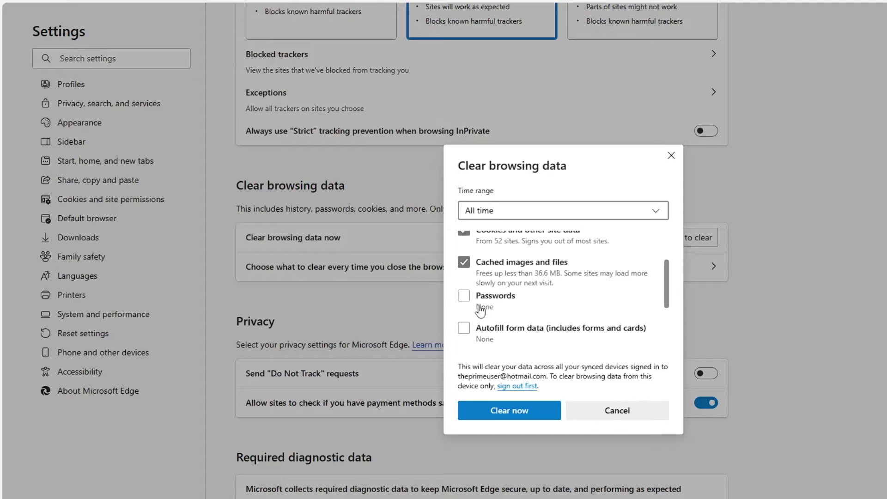
left_click(503, 415)
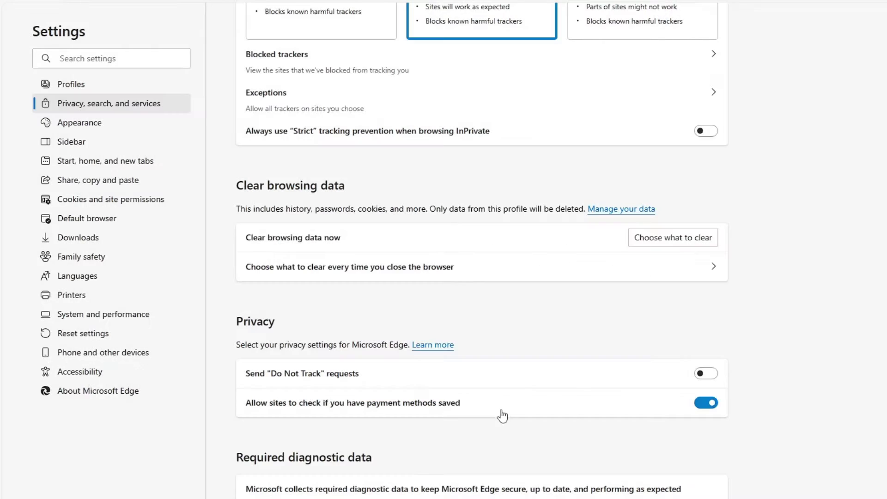
scroll(174, 186, "up", 5)
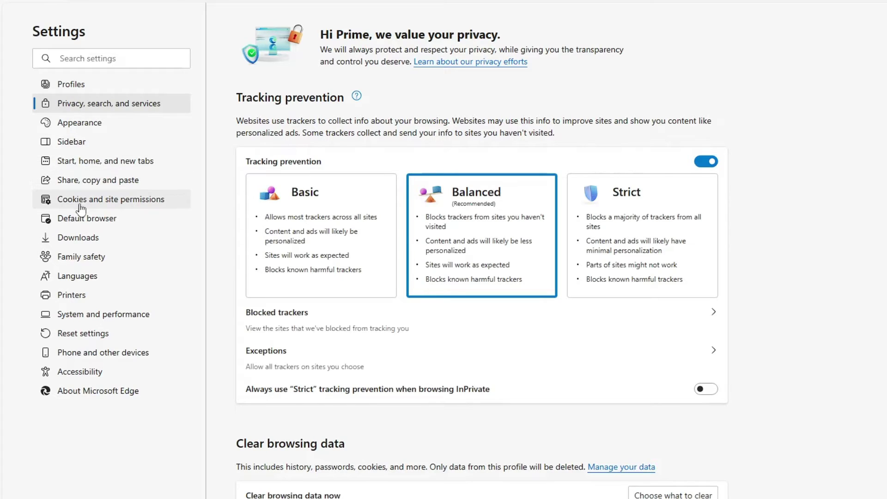
Step: Turn off 'Ask before sending' for notifications under Edge's Cookies and site permissions
left_click(131, 204)
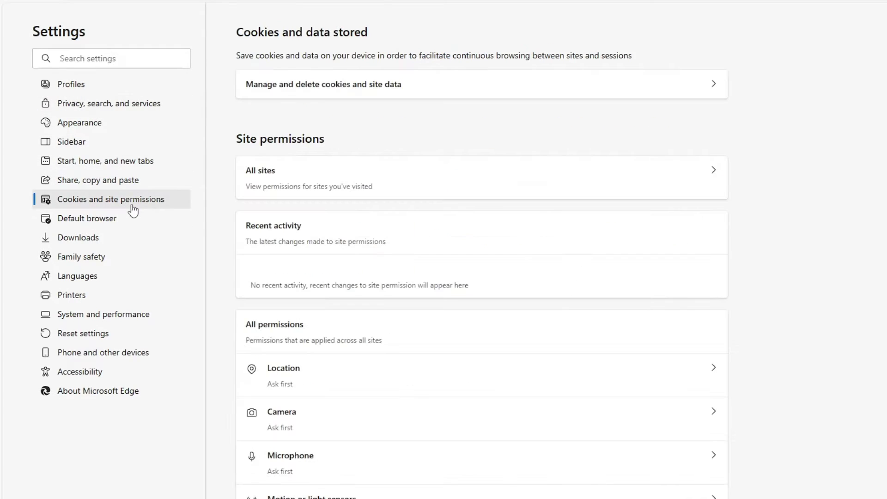
scroll(309, 298, "down", 2)
scroll(309, 383, "down", 3)
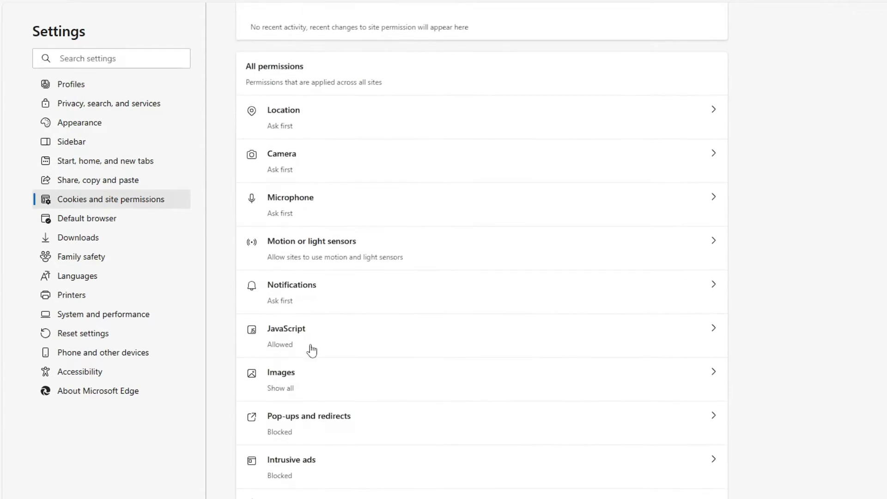
left_click(319, 306)
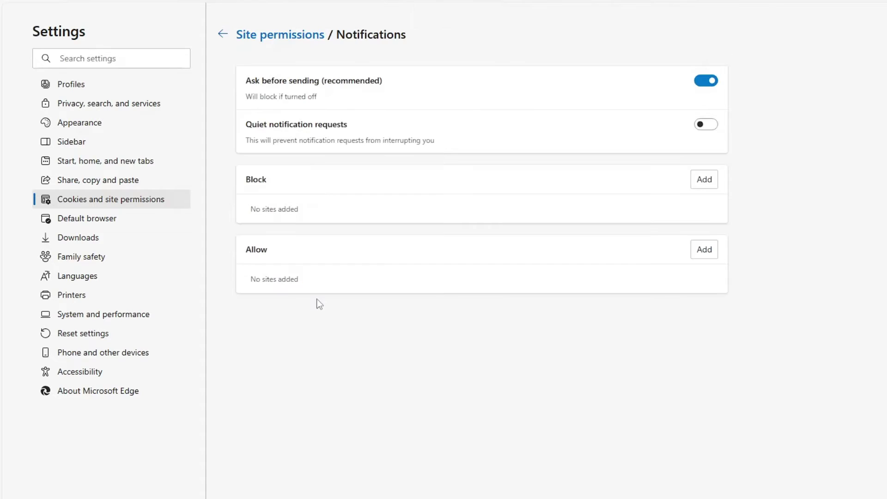
left_click(707, 86)
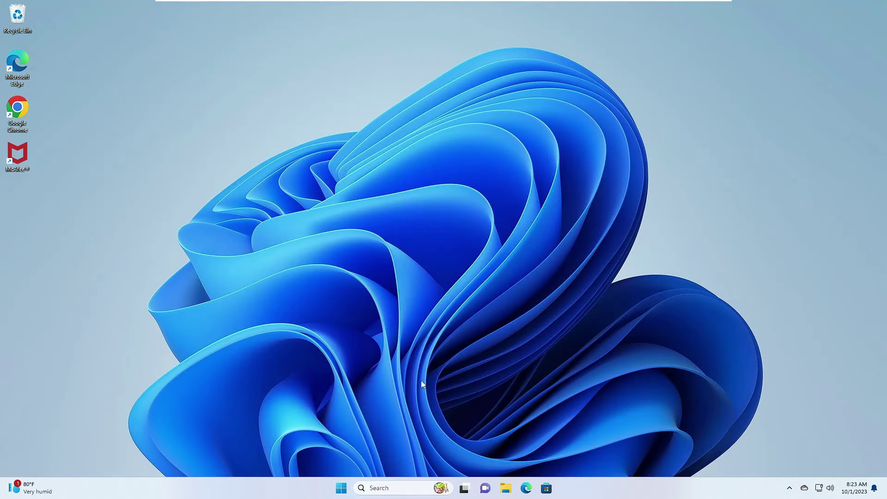
Step: Open Windows Settings to Apps > Installed apps
right_click(342, 488)
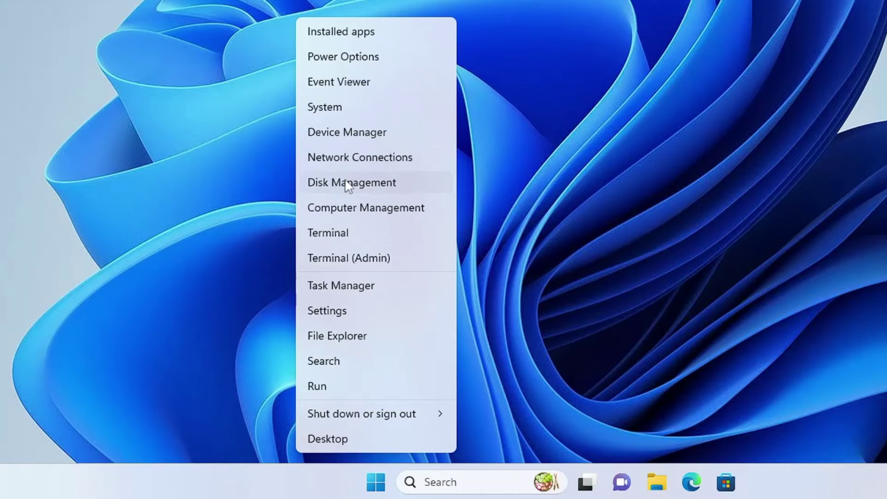
left_click(340, 314)
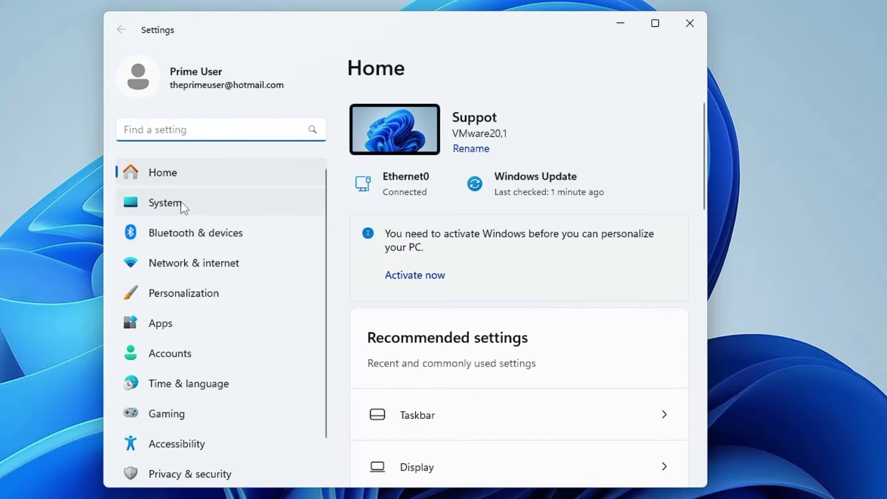
left_click(167, 324)
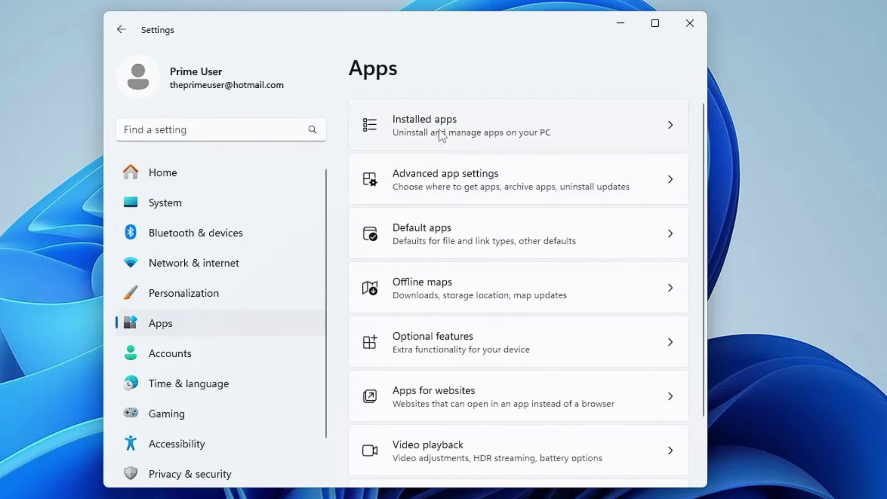
left_click(450, 119)
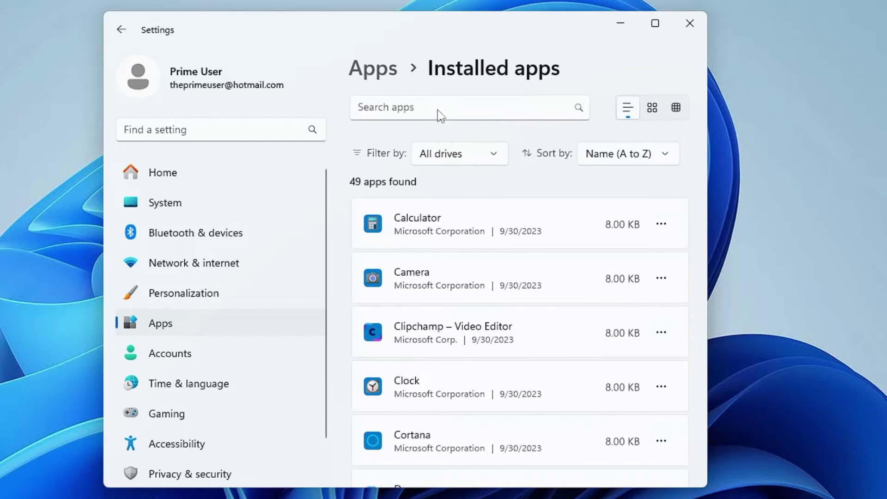
Step: Search installed apps for 'mcafe' and start uninstalling McAfee
left_click(438, 111)
type("mcafe")
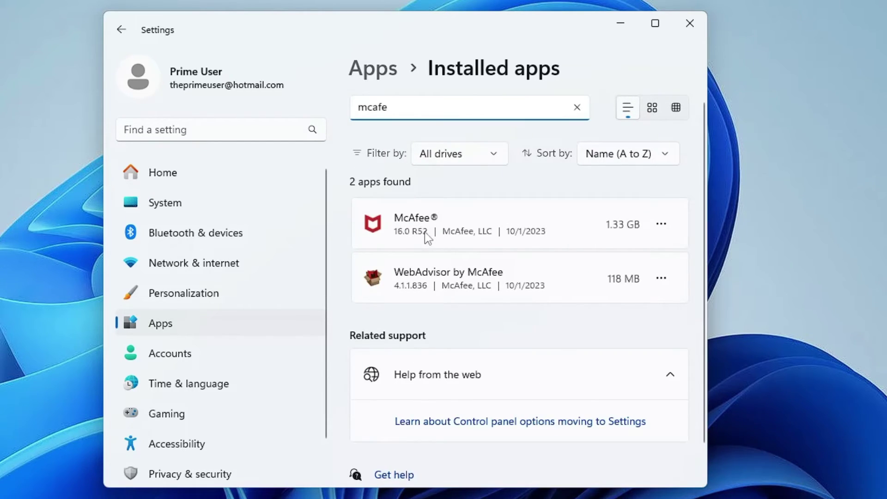
left_click(664, 225)
left_click(511, 280)
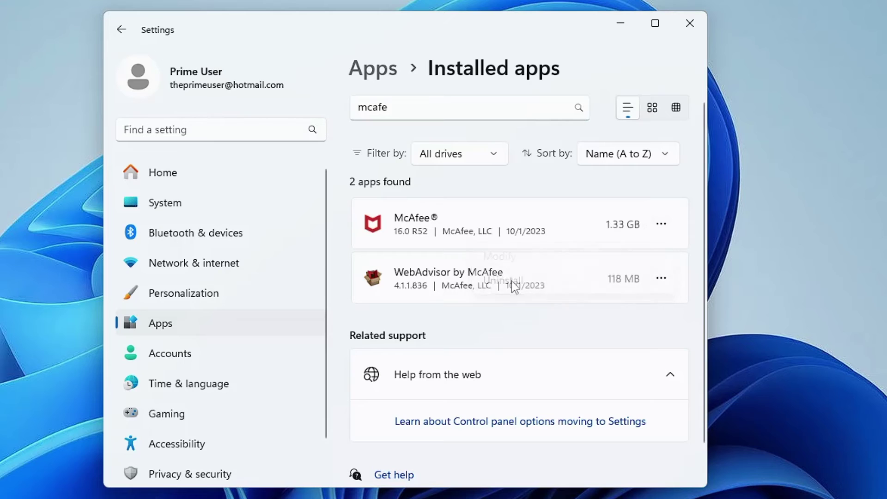
left_click(627, 306)
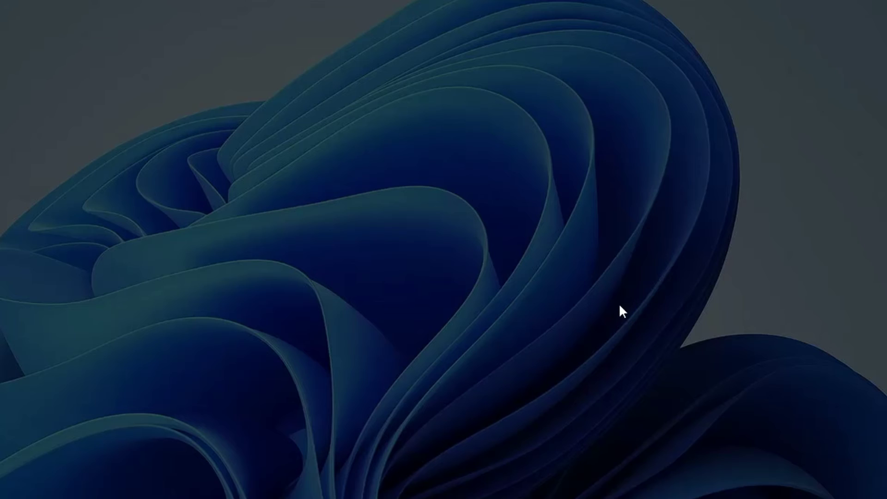
Step: Approve the UAC prompt, confirm McAfee removal despite the subscription warning, and minimize the removal window
left_click(386, 413)
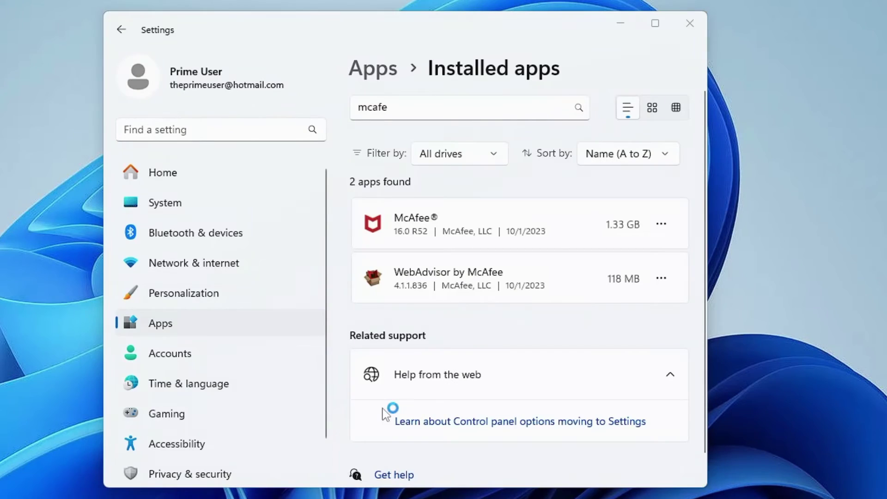
left_click(545, 462)
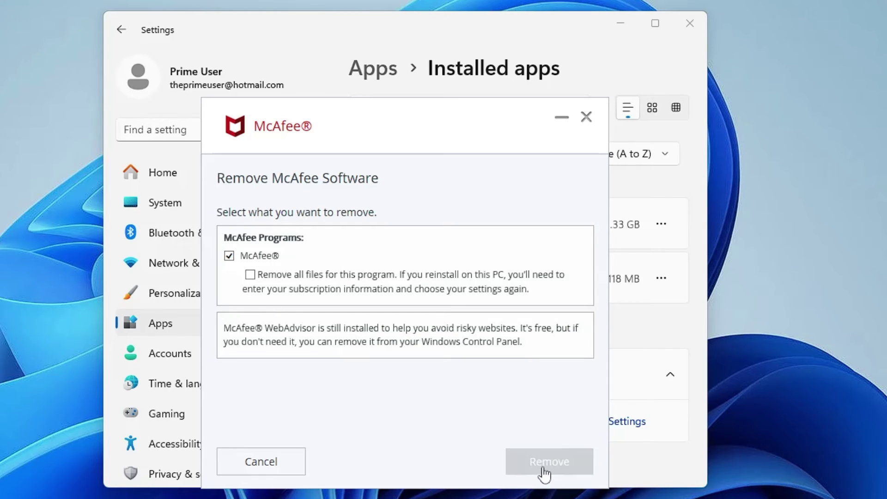
left_click(545, 467)
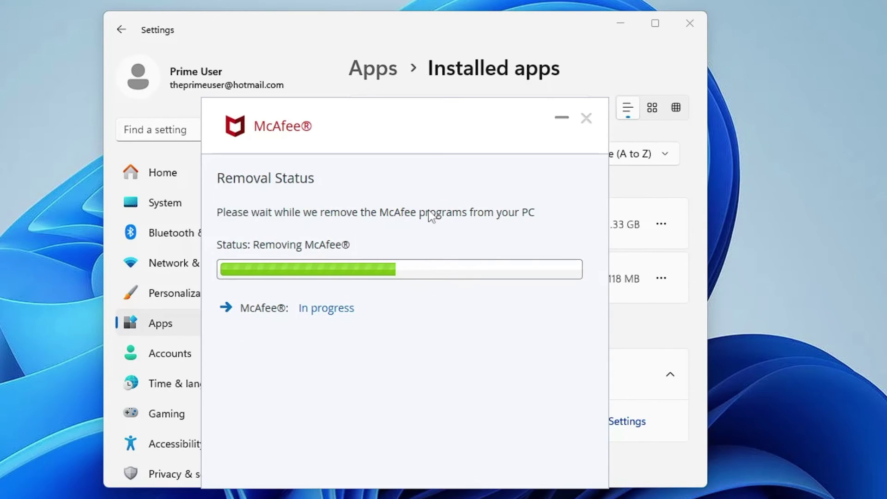
left_click(562, 121)
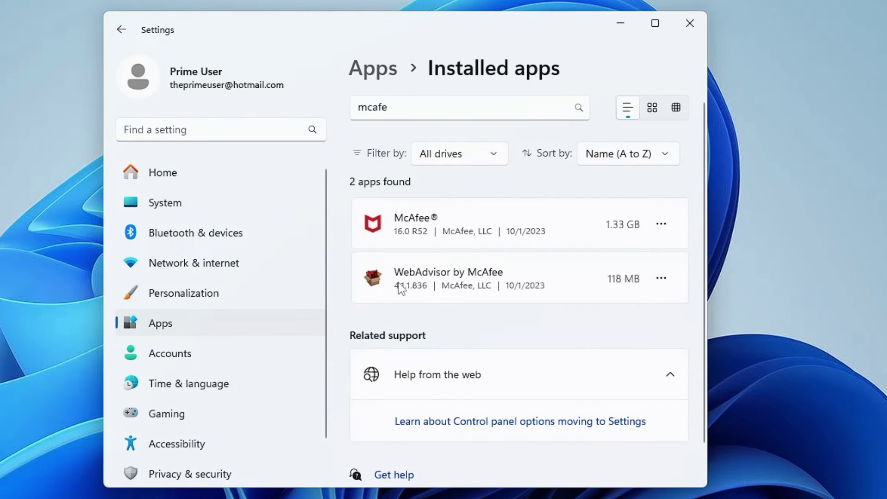
Step: Uninstall WebAdvisor by McAfee, approving UAC and choosing 'No thanks, just uninstall it'
left_click(661, 279)
left_click(522, 334)
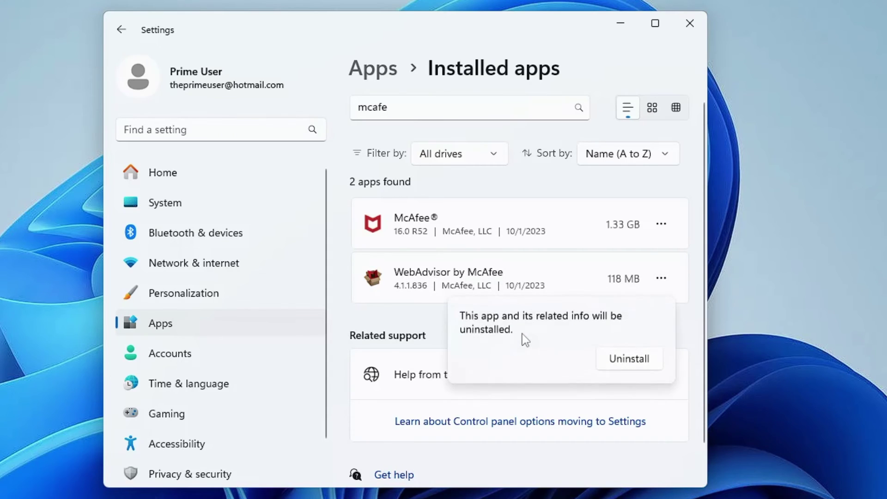
left_click(629, 359)
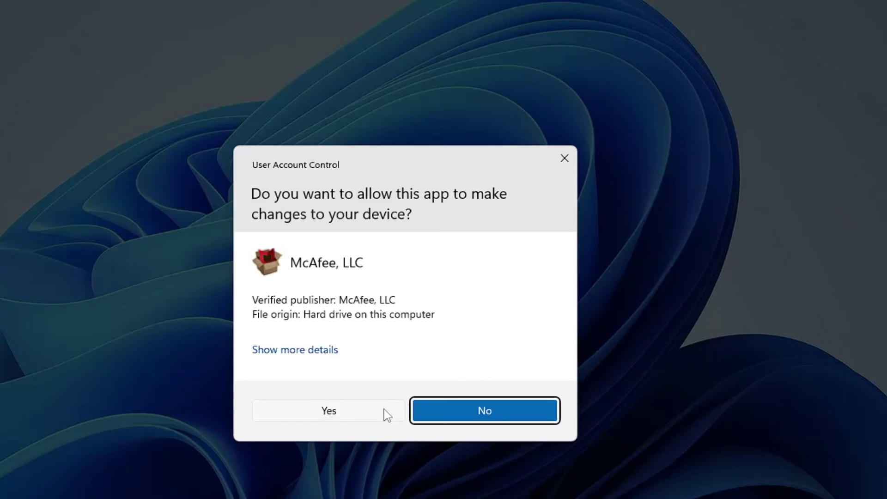
left_click(378, 413)
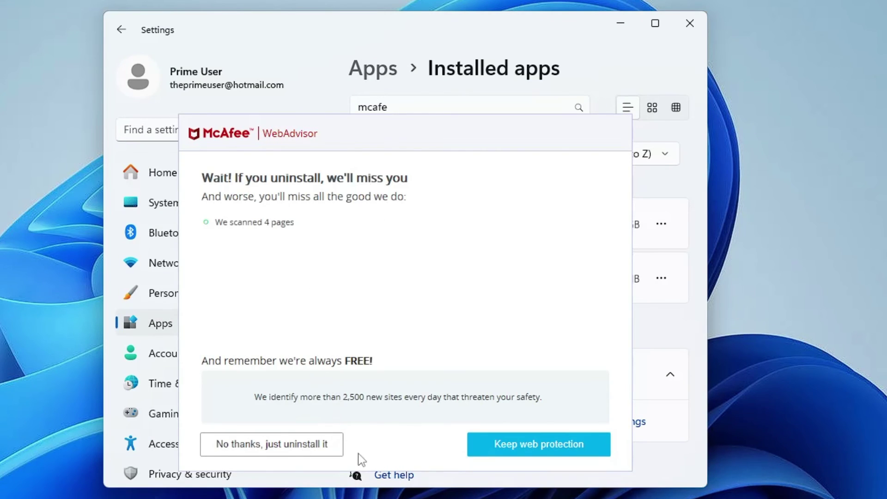
left_click(307, 444)
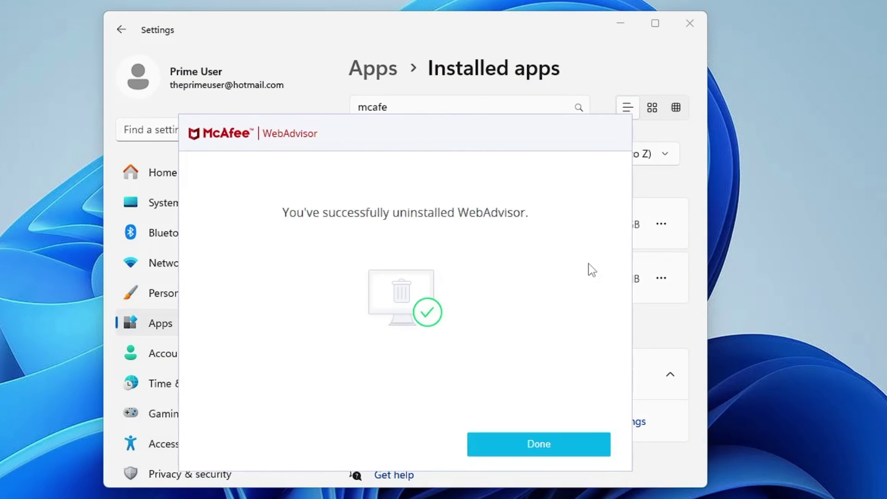